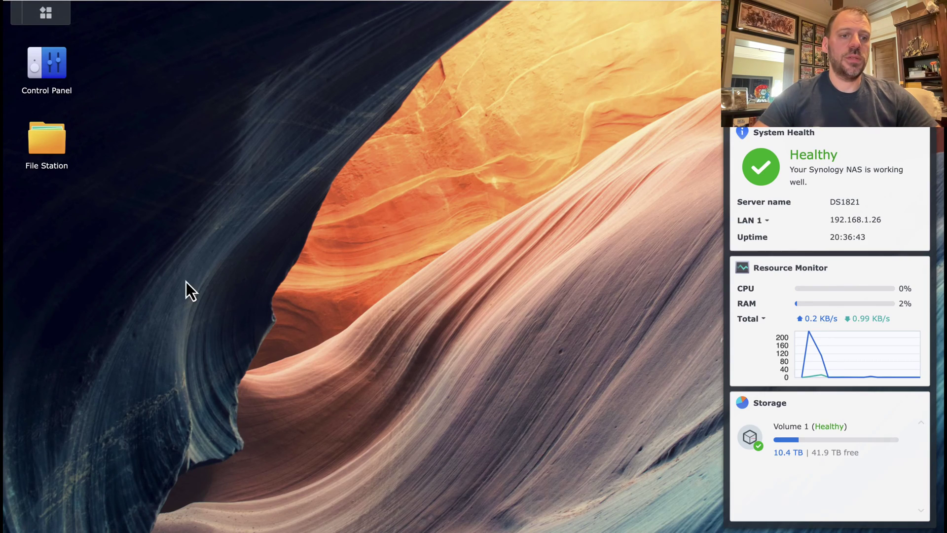
Check the NAS system and hardware information in the system settings.
left_click(48, 67)
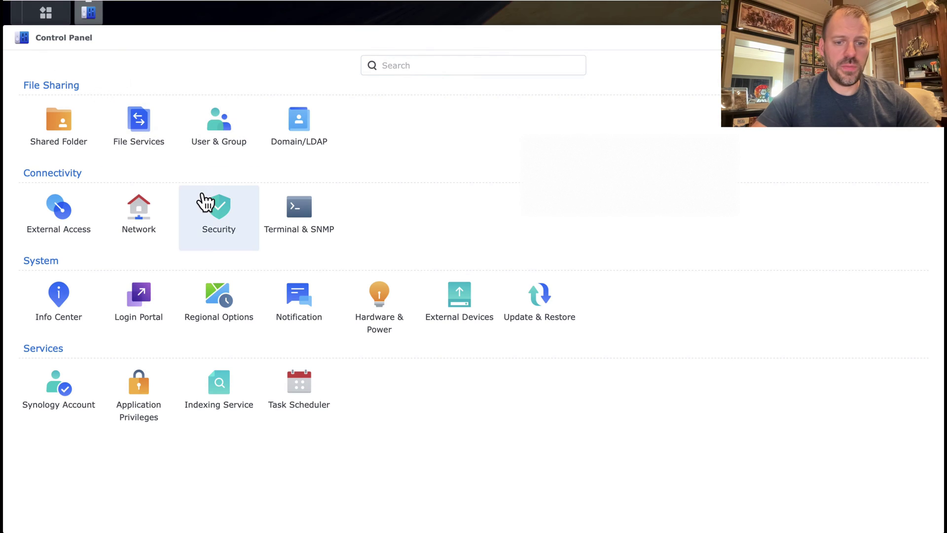
left_click(50, 307)
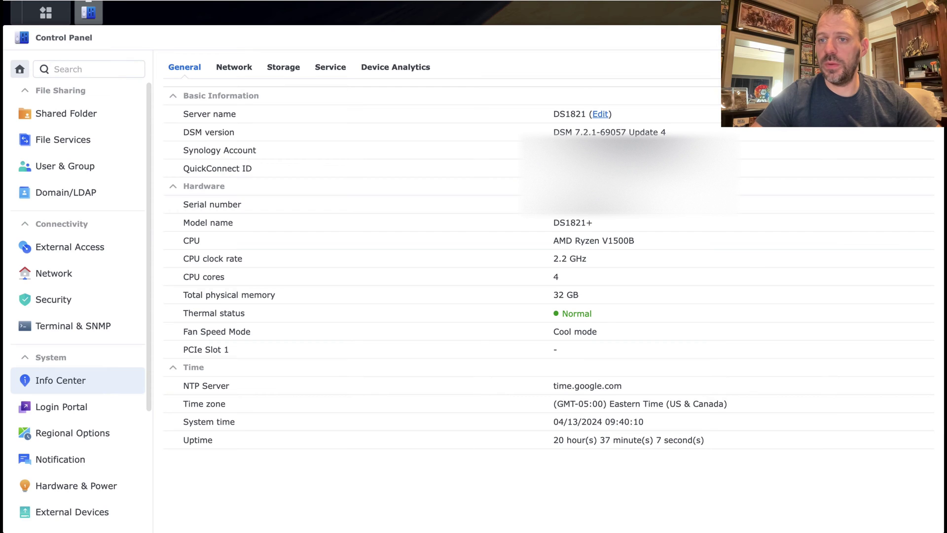
left_click(934, 38)
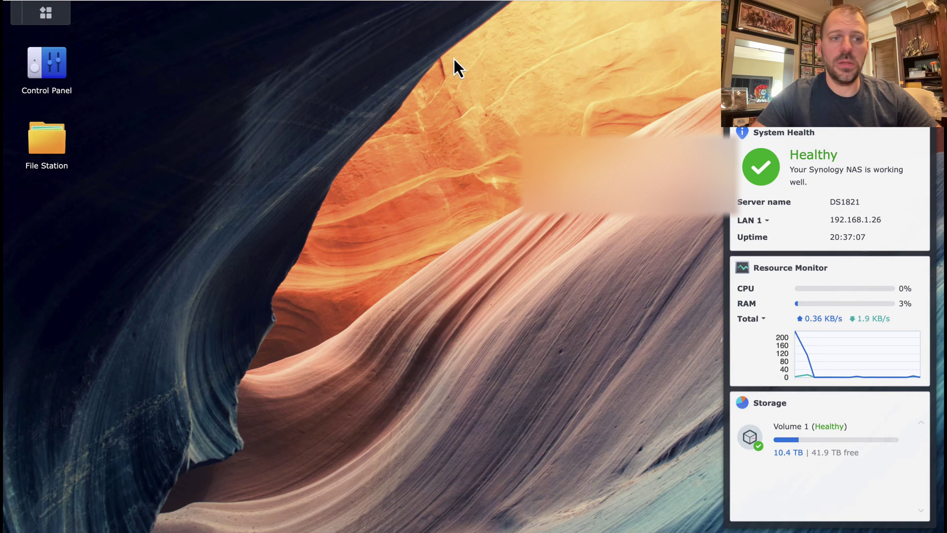
Open Storage Manager, review the installed drives including the M.2 SSD, then show Storage Pool 1.
left_click(46, 14)
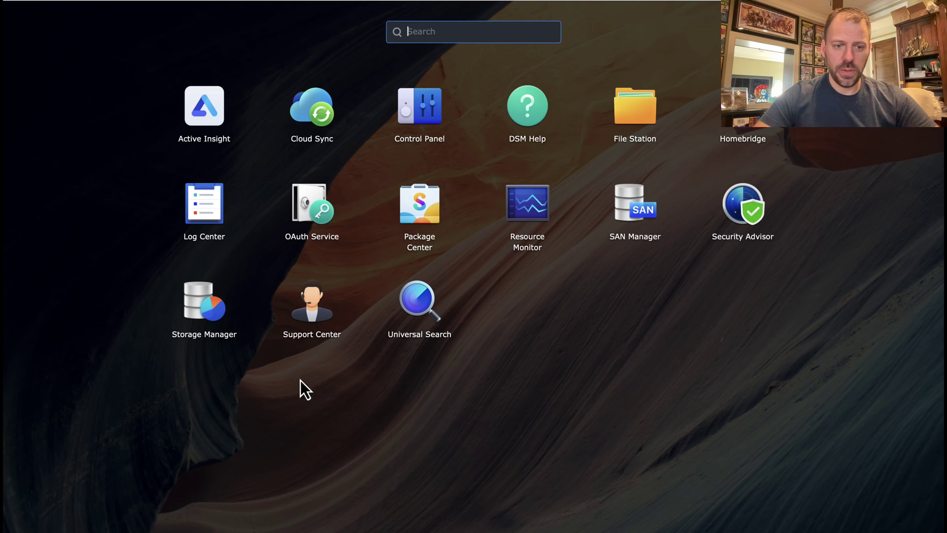
left_click(204, 302)
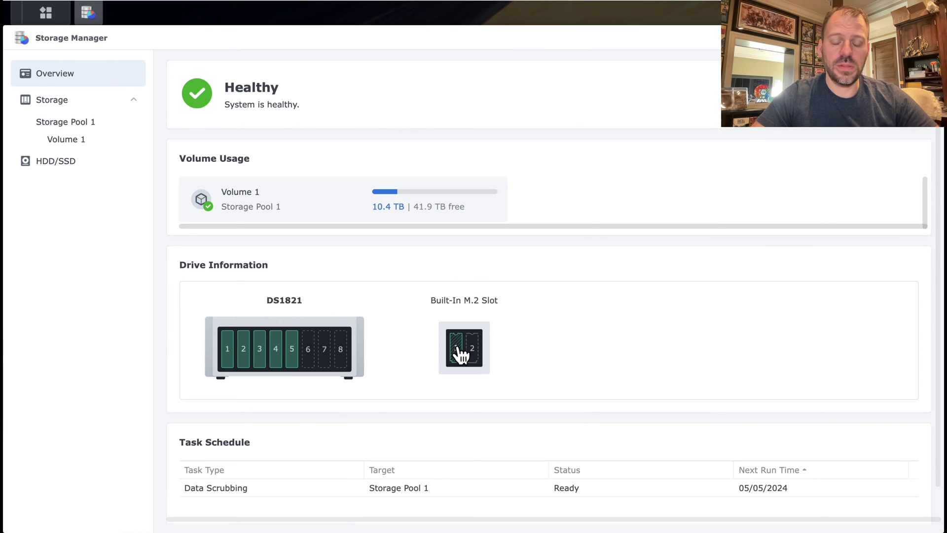
mouse_move(455, 349)
scroll(386, 374, "down", 1)
scroll(386, 375, "up", 1)
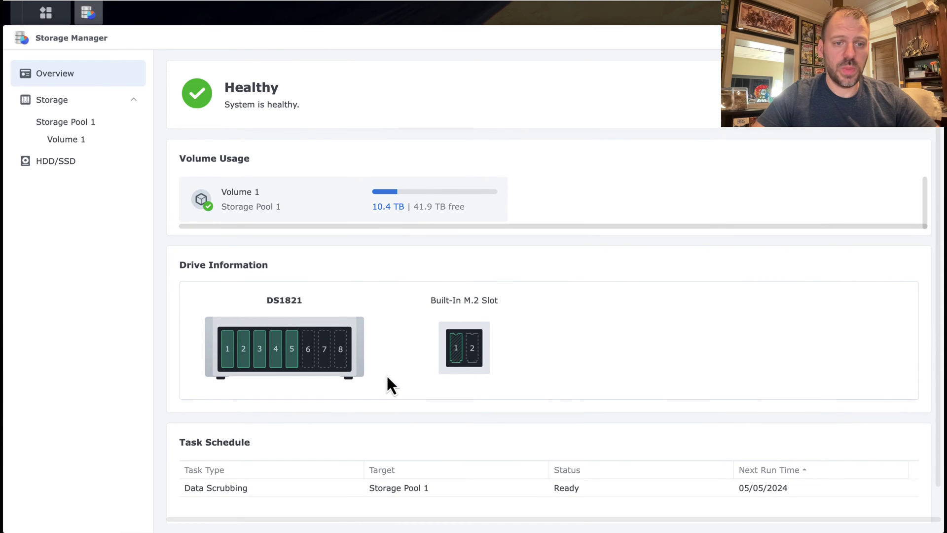
left_click(68, 163)
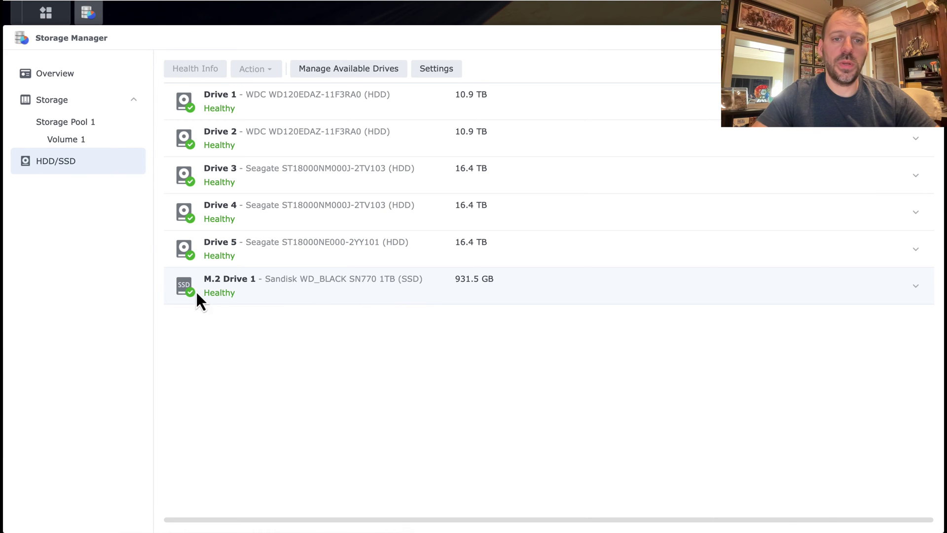
left_click(67, 124)
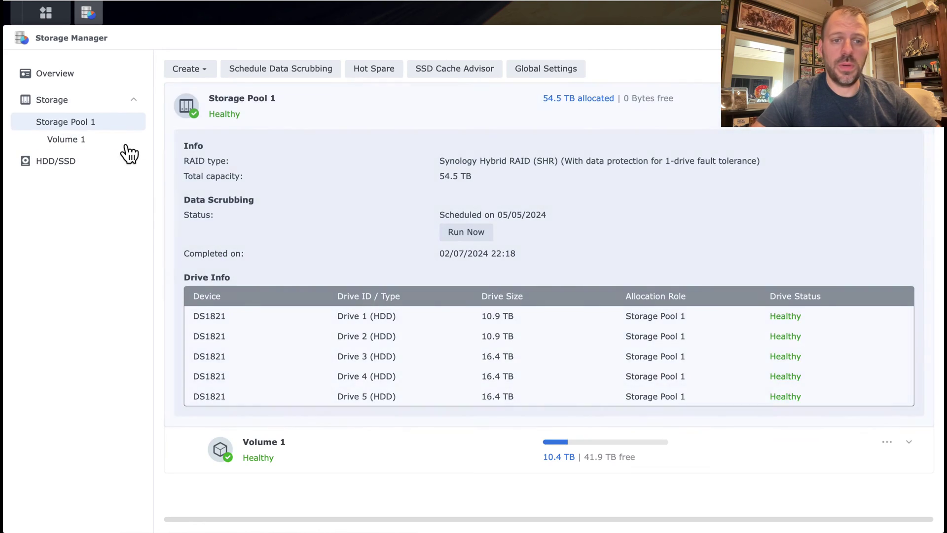
Start a new SSD cache from Storage Pool 1, mounted on Volume 1.
left_click(85, 141)
left_click(84, 125)
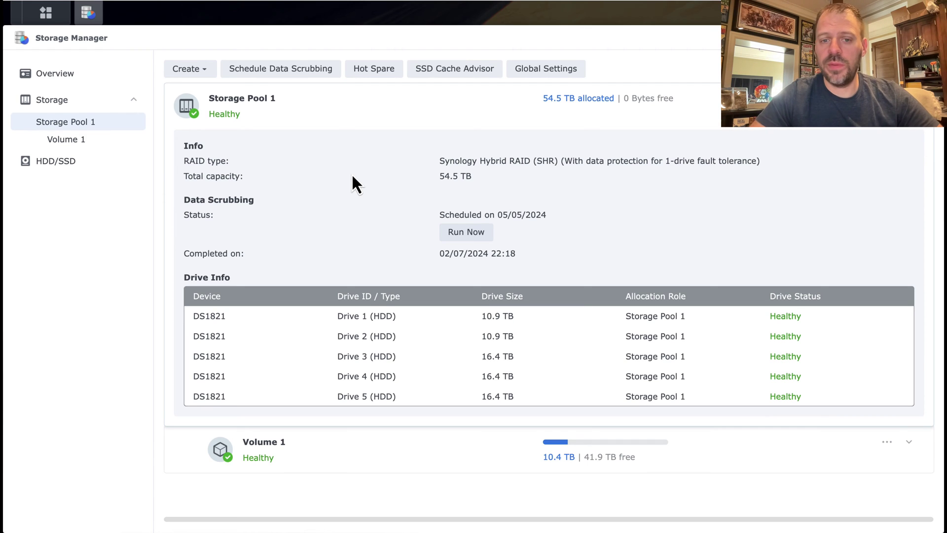
left_click(200, 69)
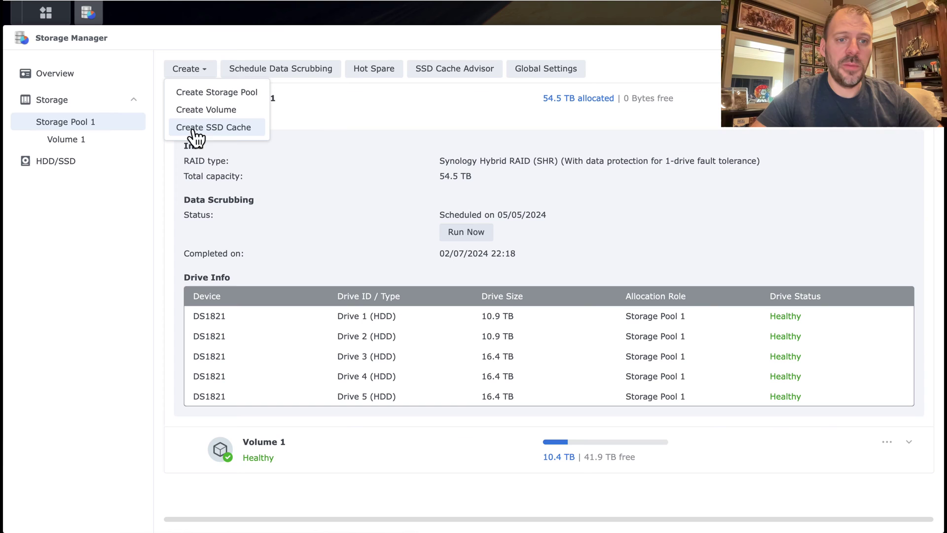
left_click(225, 128)
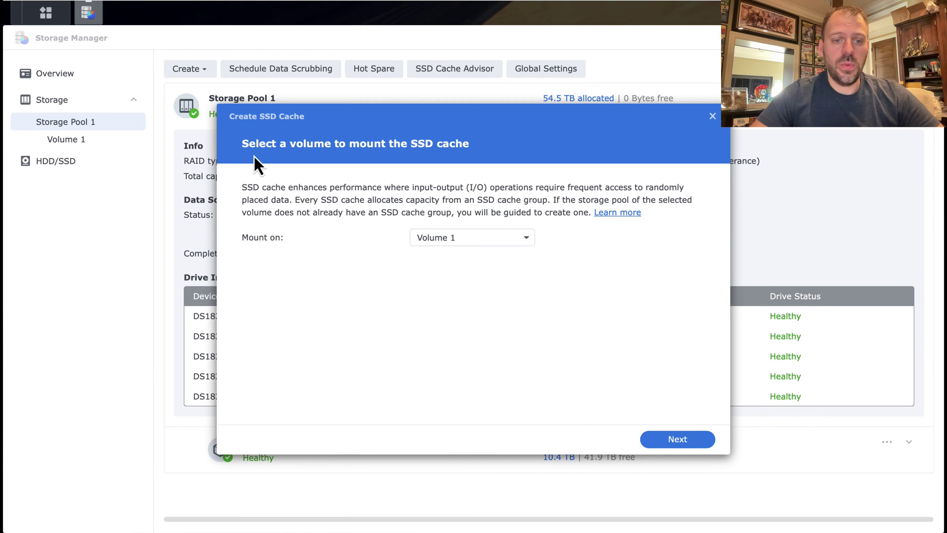
left_click(528, 242)
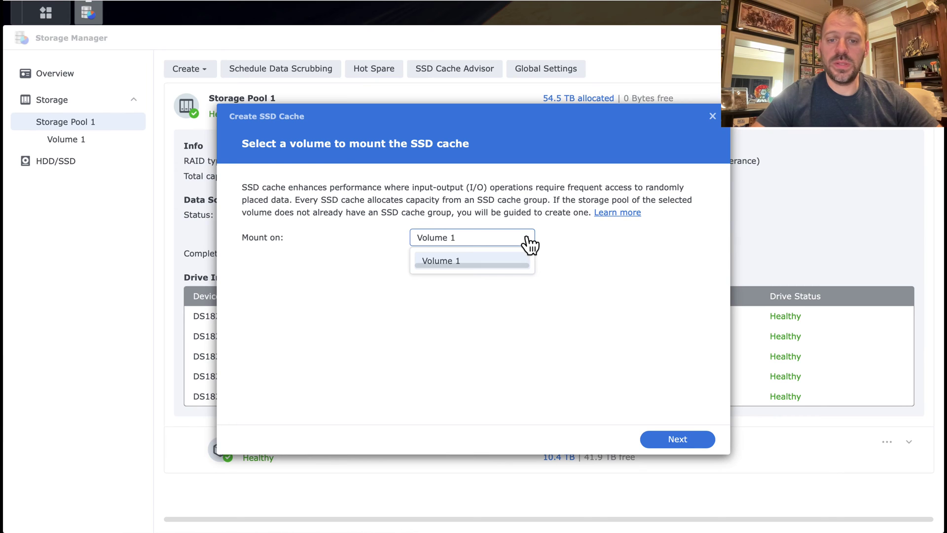
left_click(573, 245)
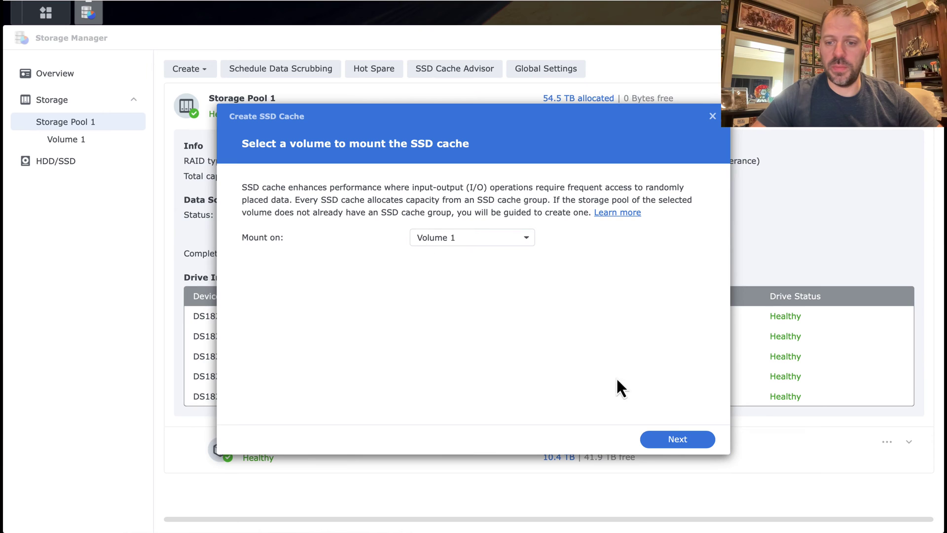
left_click(672, 442)
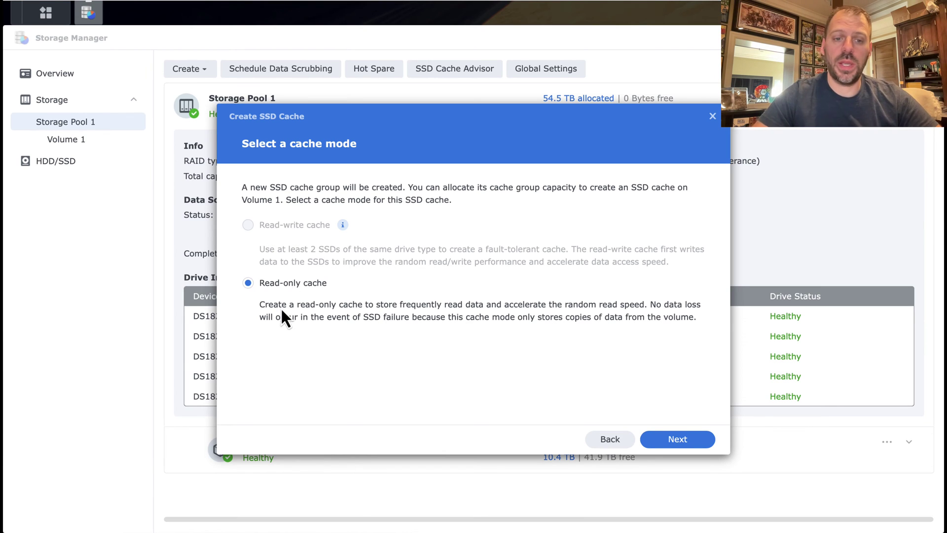
Keep the Read-only cache mode and choose Basic as the cache RAID type.
left_click(678, 440)
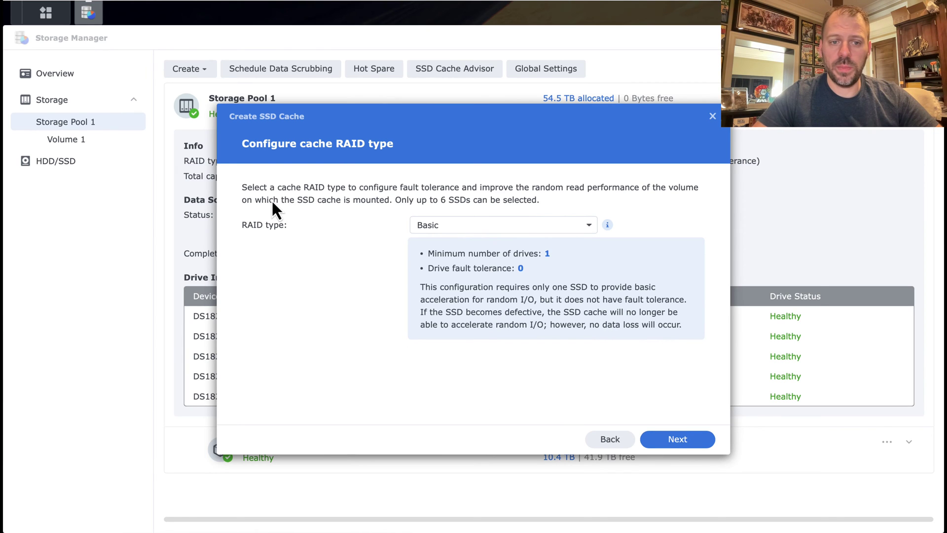
left_click(590, 227)
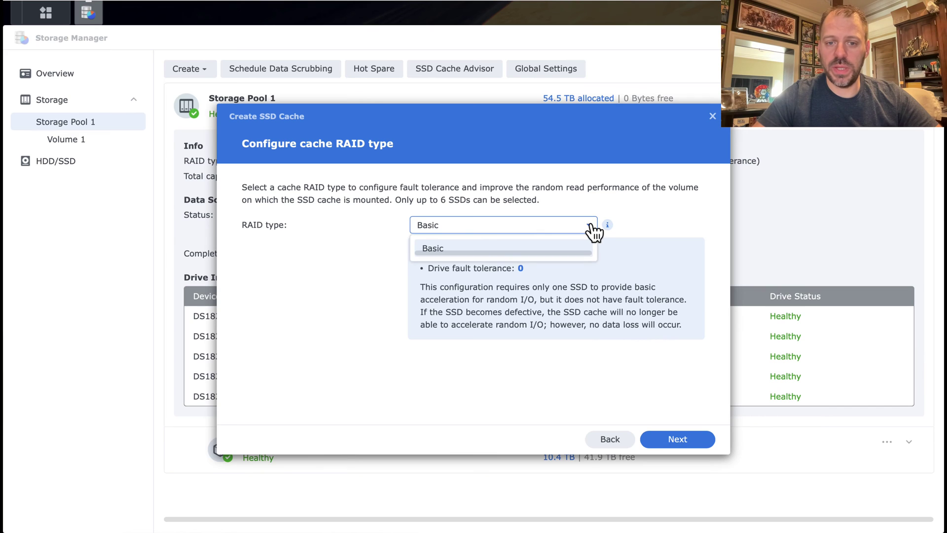
left_click(591, 226)
left_click(591, 226)
left_click(591, 226)
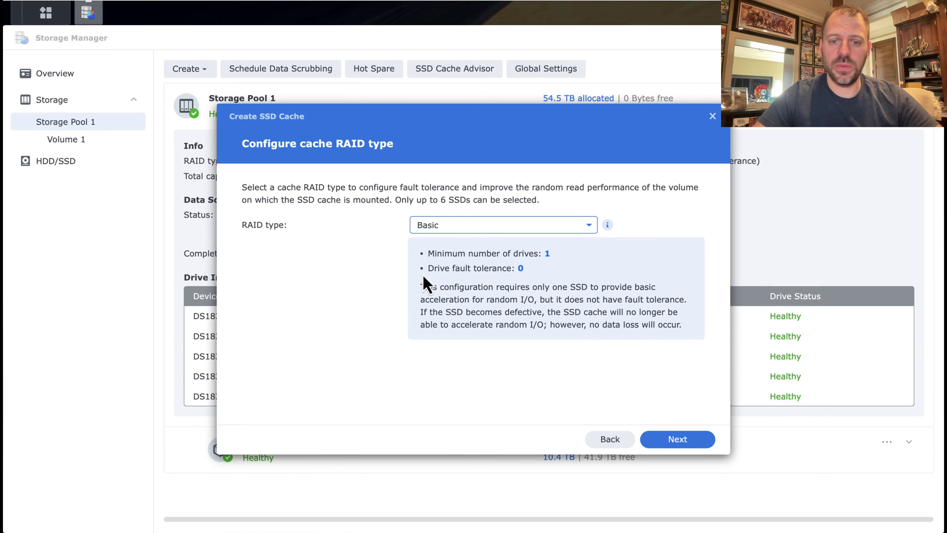
Select M.2 Drive 1 for the cache group and accept the compatibility warning.
left_click(678, 440)
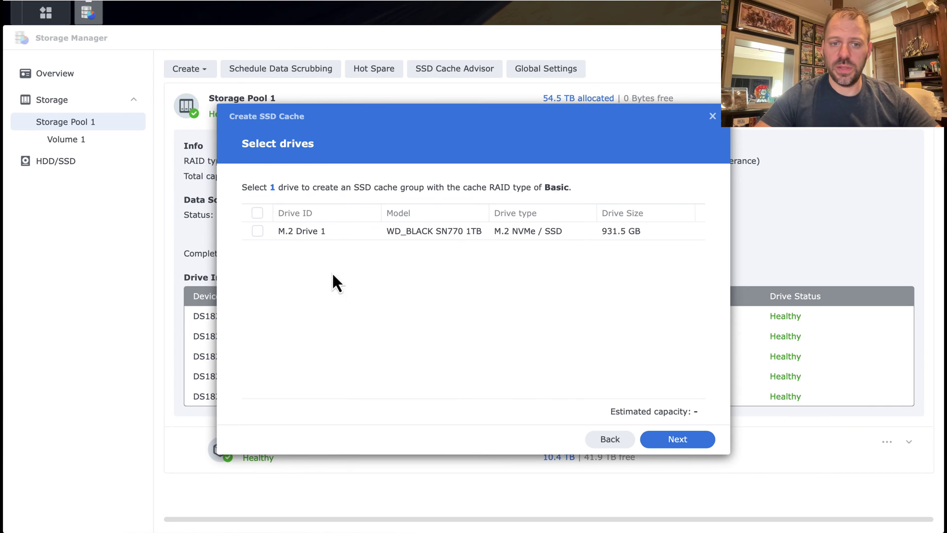
left_click(258, 231)
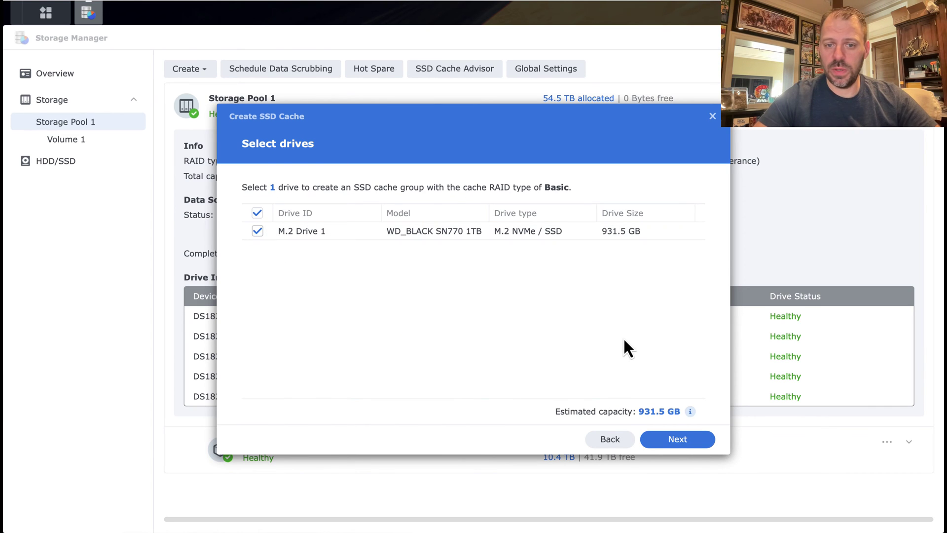
left_click(684, 441)
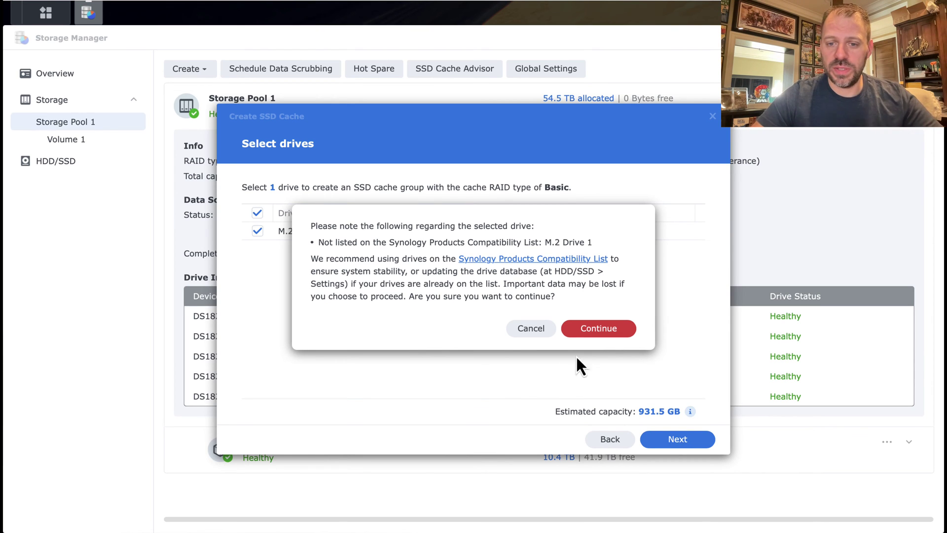
left_click(602, 330)
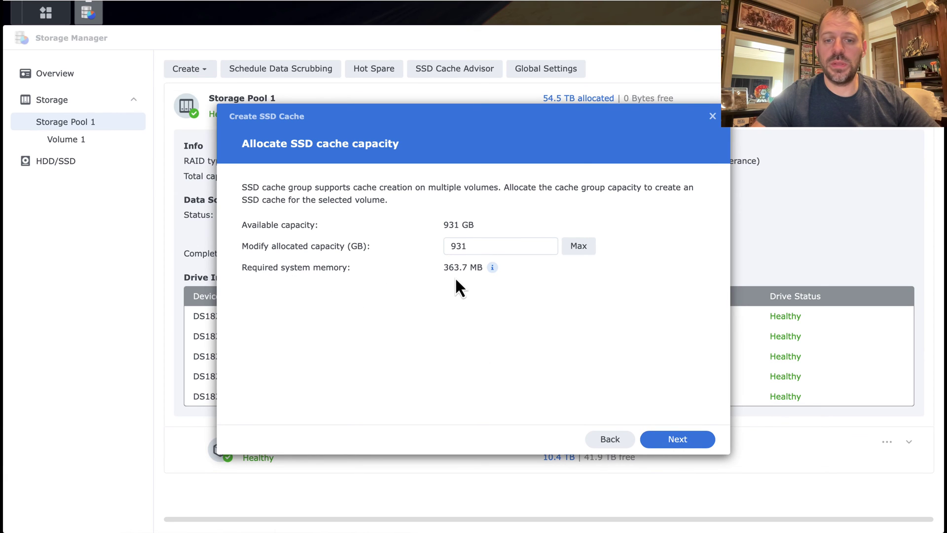
Keep all 931 GB allocated, apply the cache settings, and confirm erasing the M.2 drive.
mouse_move(491, 267)
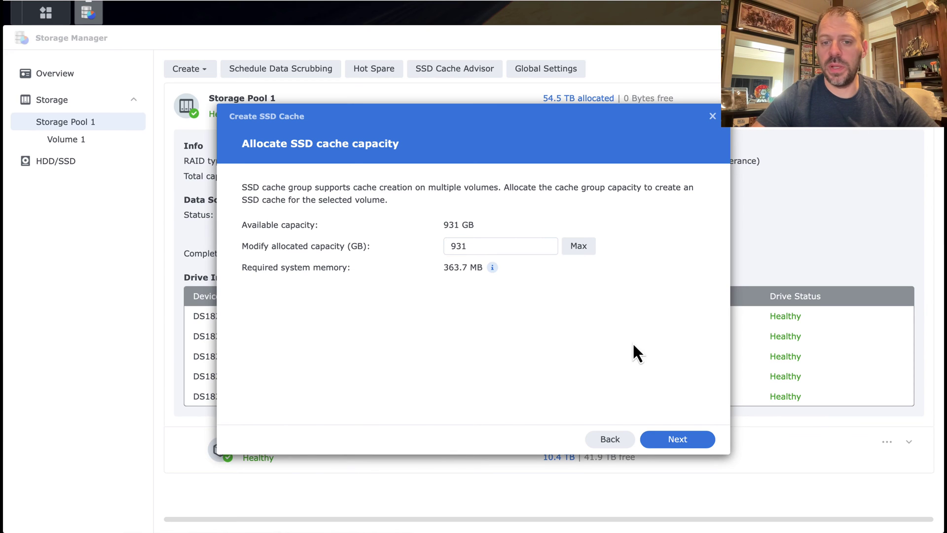
left_click(678, 440)
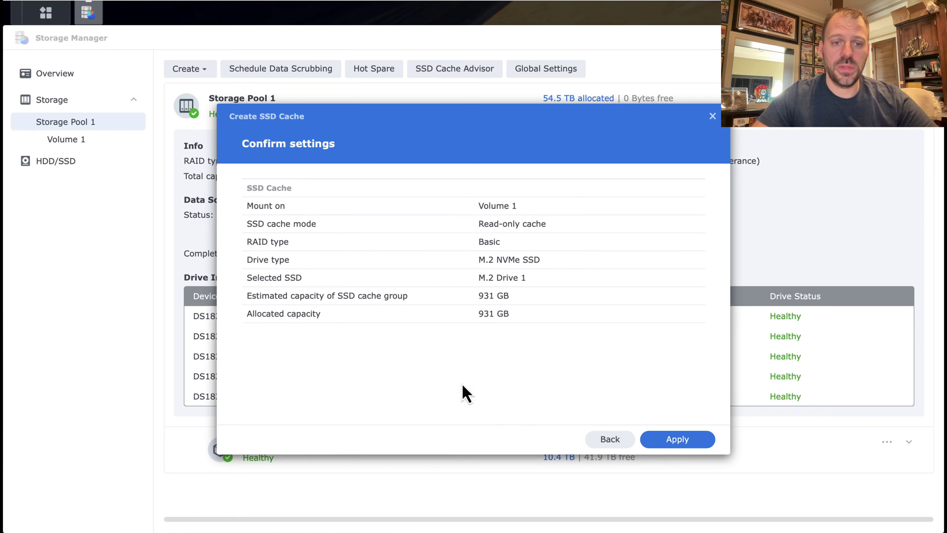
left_click(674, 441)
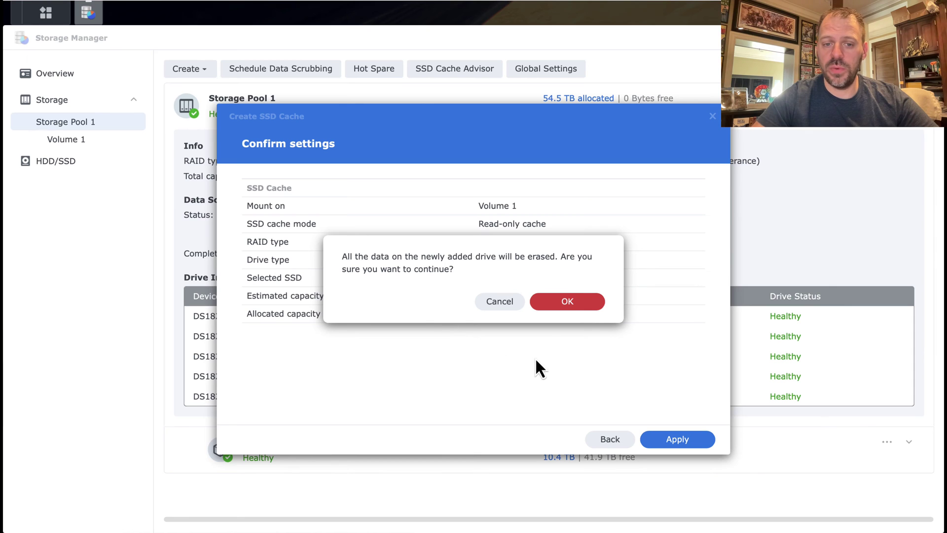
left_click(567, 301)
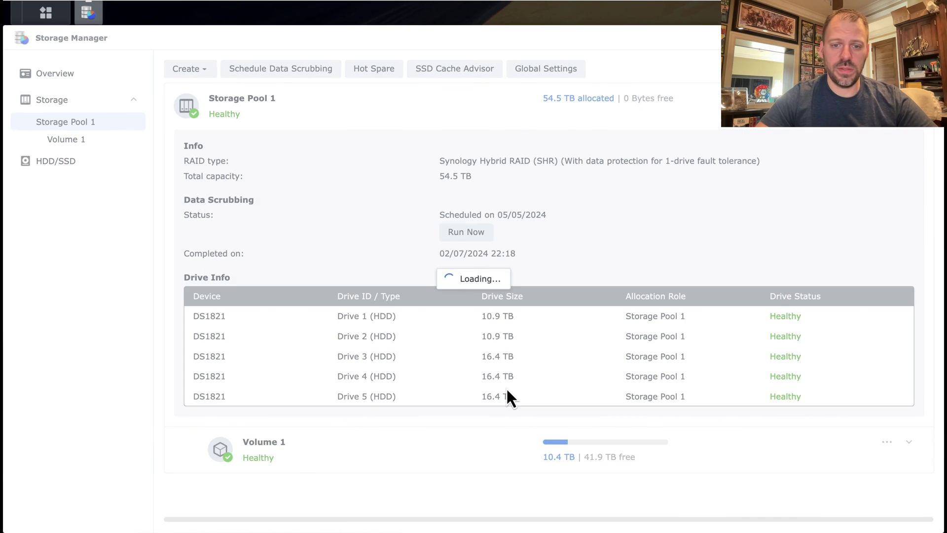
Review SSD Cache Group 1 on Storage Pool 1 and jump to the Volume 1 section.
scroll(398, 416, "down", 3)
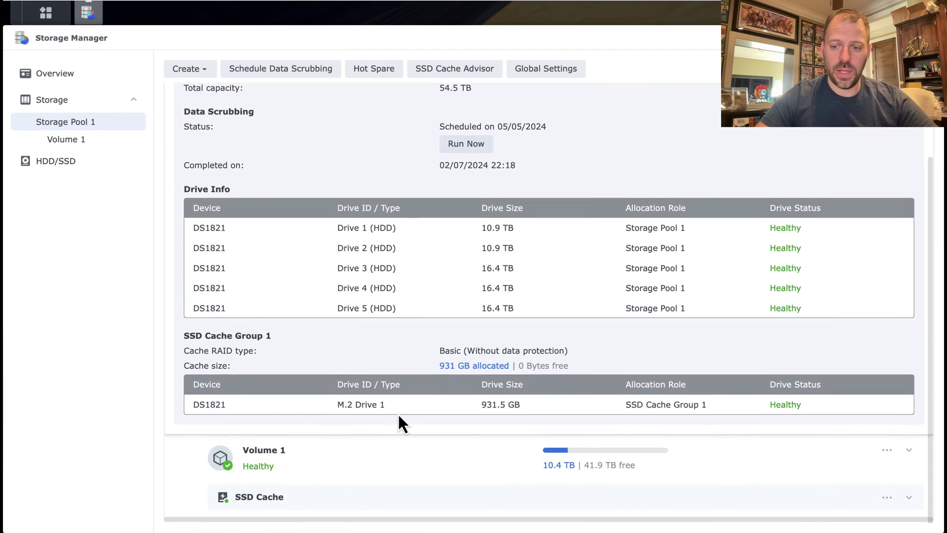
scroll(398, 412, "up", 2)
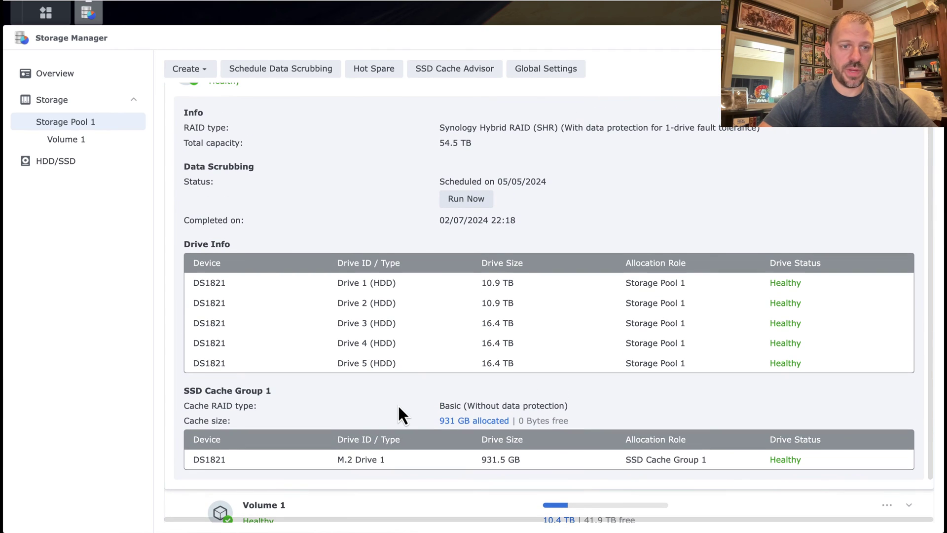
scroll(313, 201, "up", 2)
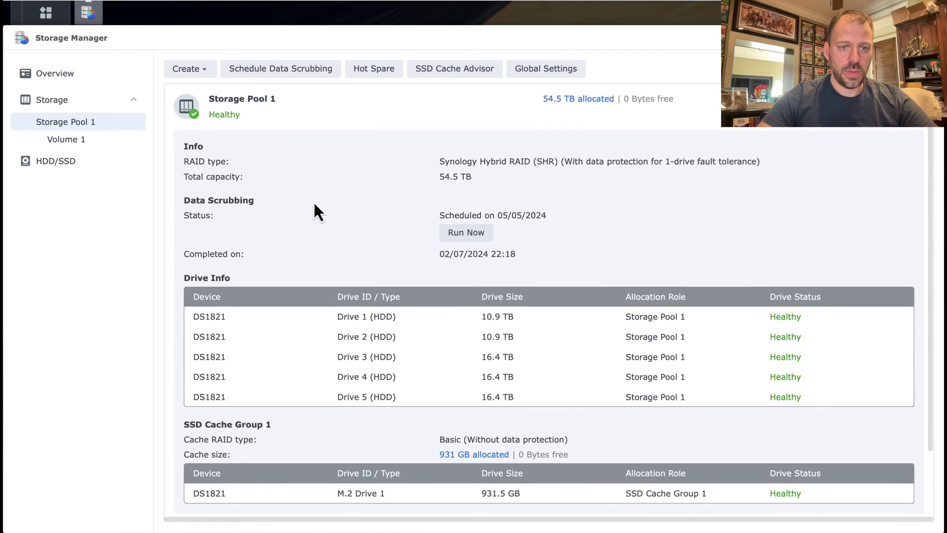
scroll(314, 202, "down", 3)
scroll(313, 203, "up", 3)
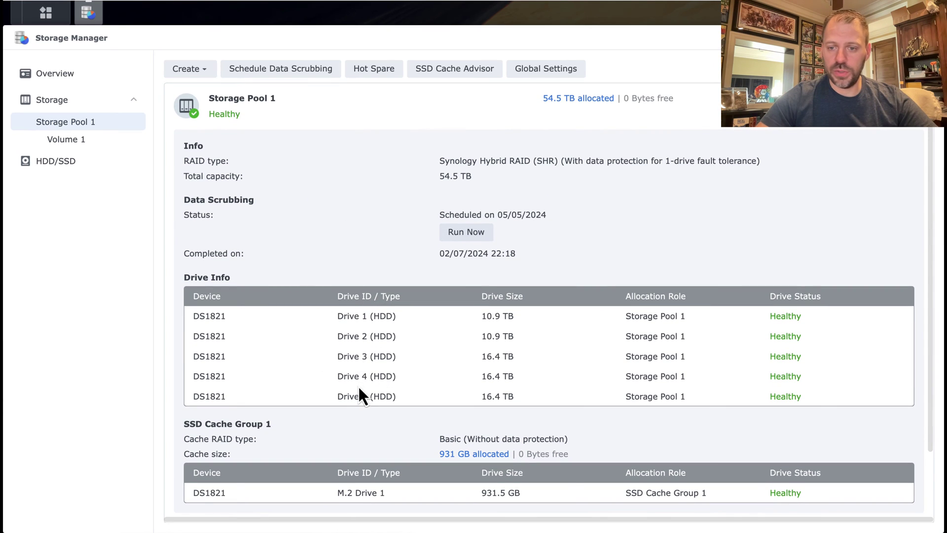
scroll(357, 398, "down", 3)
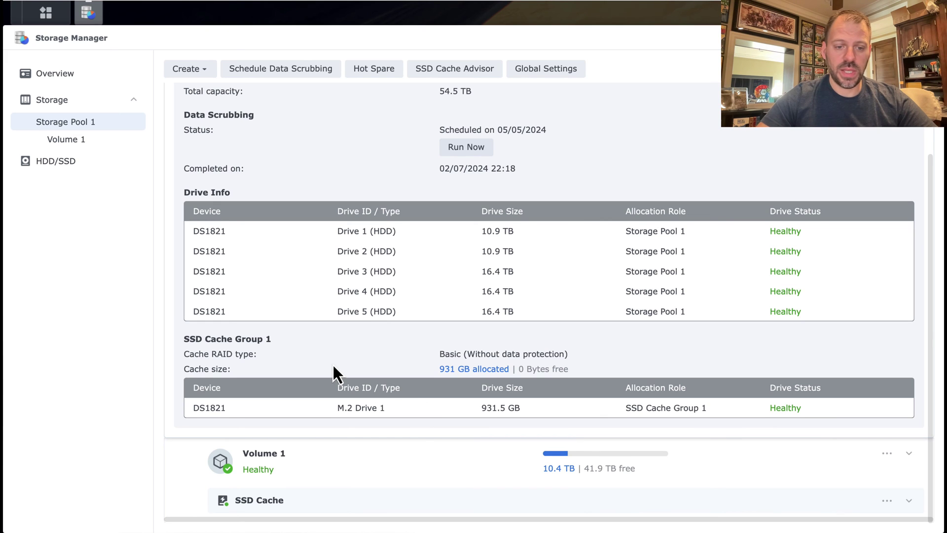
left_click(76, 144)
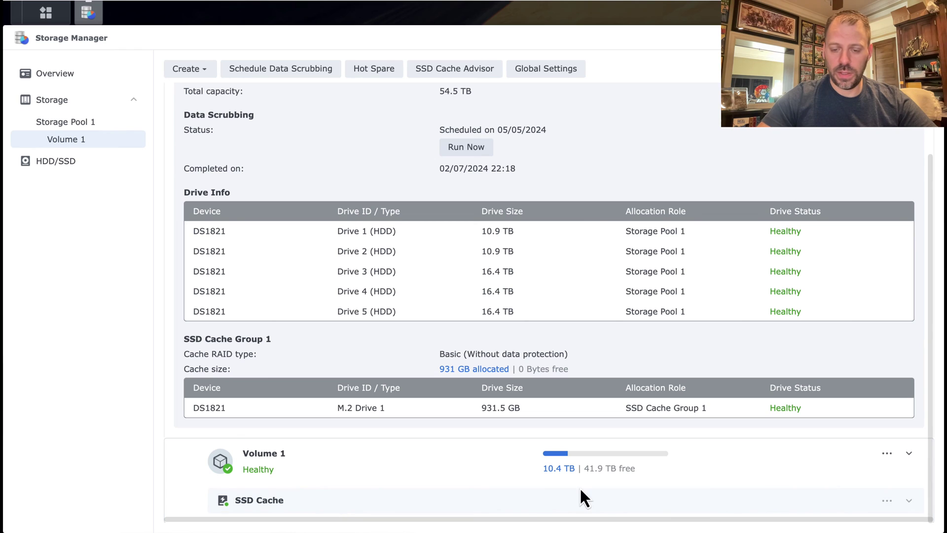
Expand the SSD Cache and Volume 1 details to show the Read-only cache.
mouse_move(595, 486)
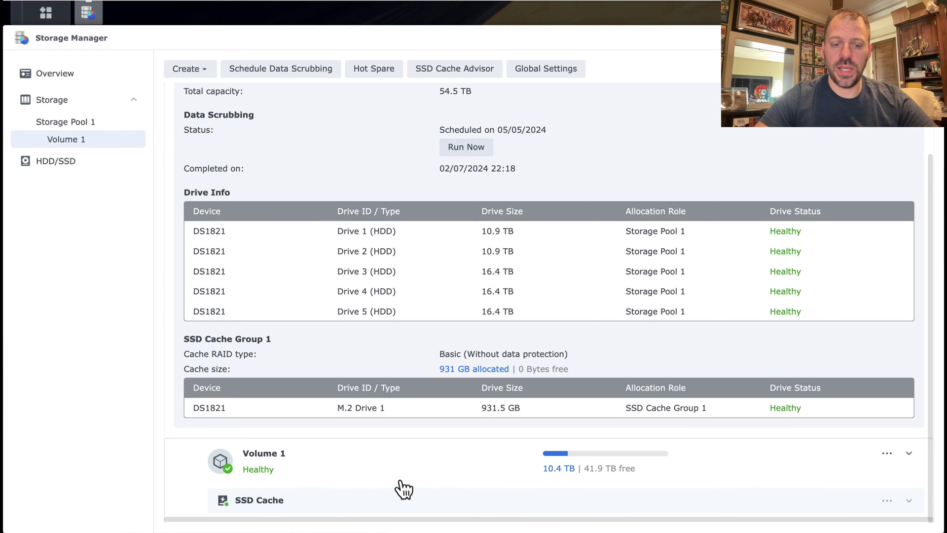
left_click(909, 500)
scroll(488, 476, "down", 1)
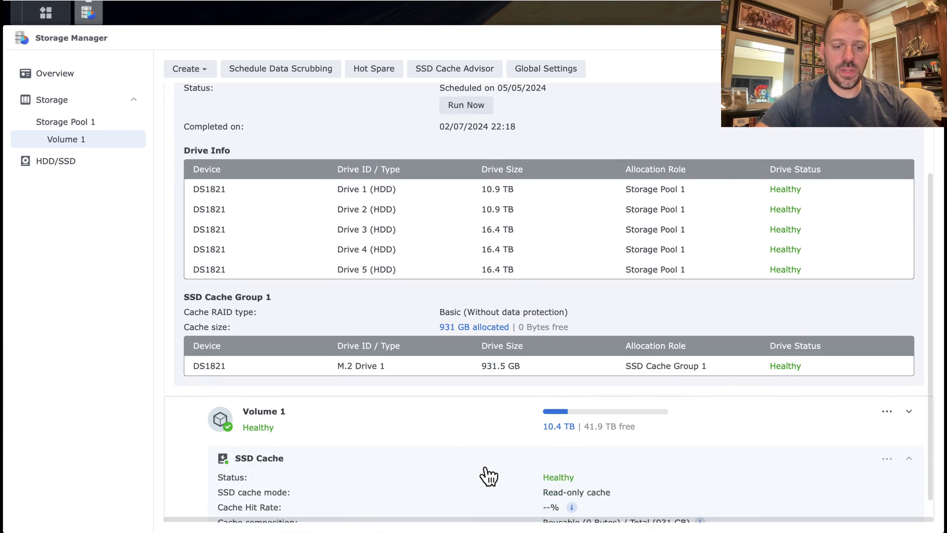
scroll(488, 476, "down", 1)
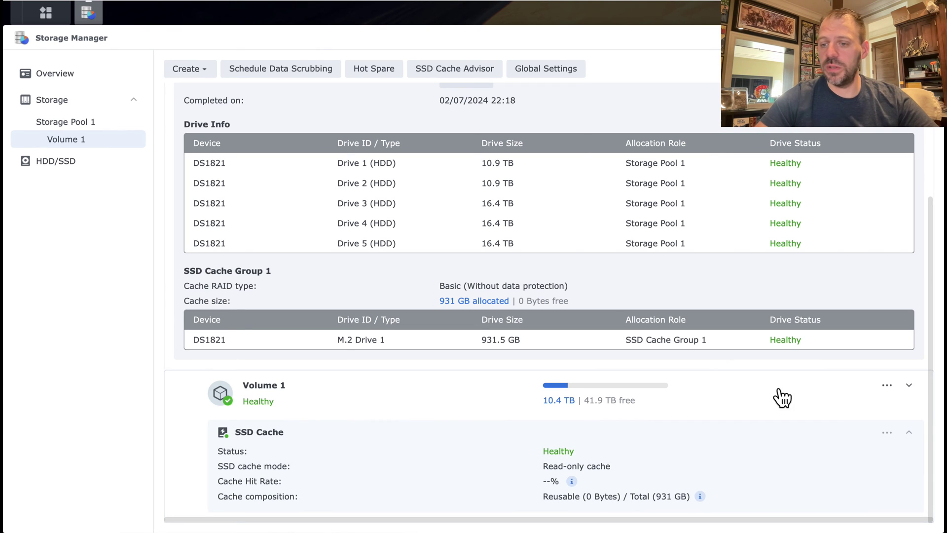
left_click(909, 385)
scroll(526, 350, "up", 3)
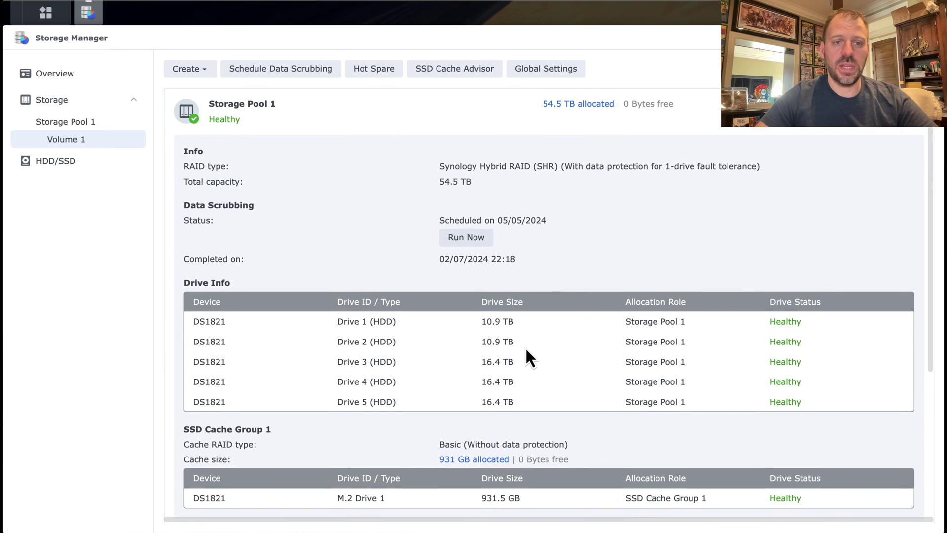